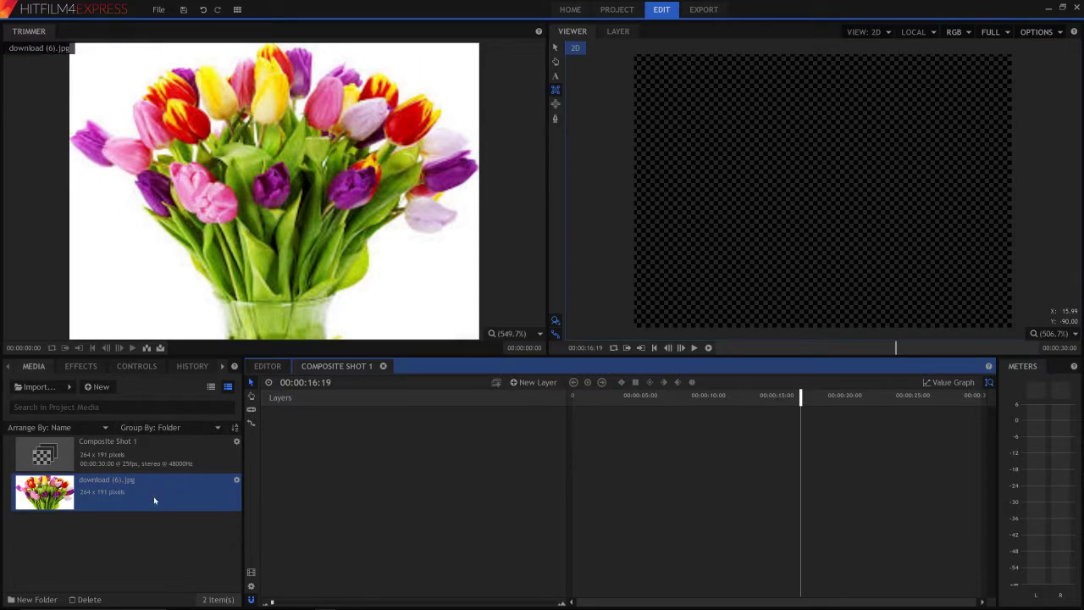
# Step: Add download (6).jpg to Composite Shot 1 and pick the Rectangular Mask tool
pyautogui.moveTo(153, 496); pyautogui.dragTo(594, 416)
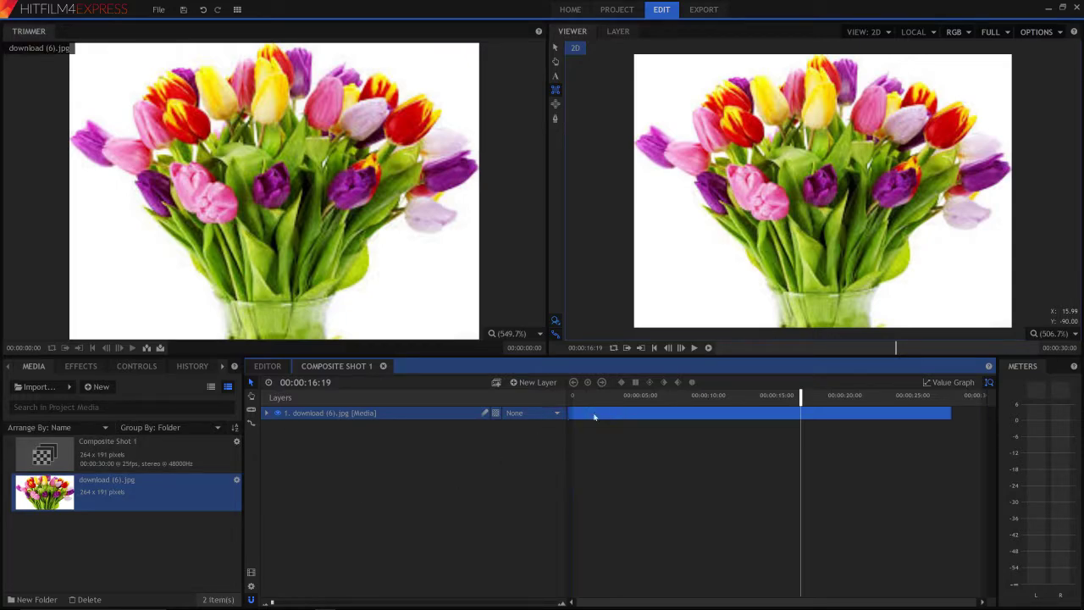
pyautogui.click(555, 90)
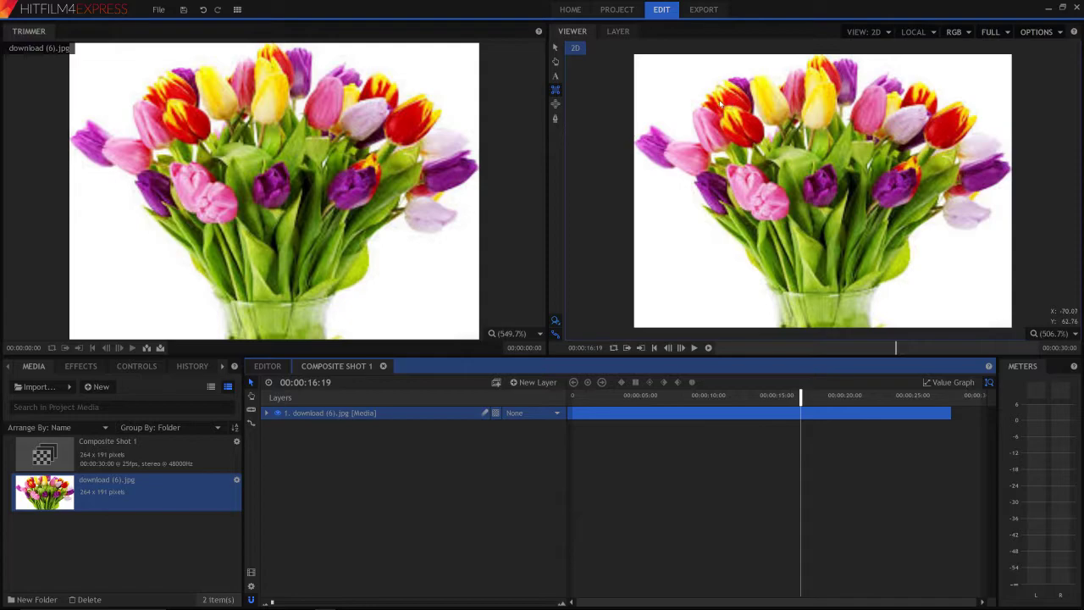
# Step: Draw a rectangular mask across the middle of the tulip bouquet image
pyautogui.moveTo(697, 95)
pyautogui.mouseDown()
pyautogui.moveTo(750, 169)
pyautogui.moveTo(927, 268)
pyautogui.moveTo(971, 258)
pyautogui.moveTo(935, 182)
pyautogui.moveTo(805, 81)
pyautogui.moveTo(782, 214)
pyautogui.moveTo(854, 160)
pyautogui.moveTo(788, 229)
pyautogui.moveTo(827, 245)
pyautogui.moveTo(917, 227)
pyautogui.moveTo(931, 298)
pyautogui.moveTo(946, 290)
pyautogui.mouseUp()
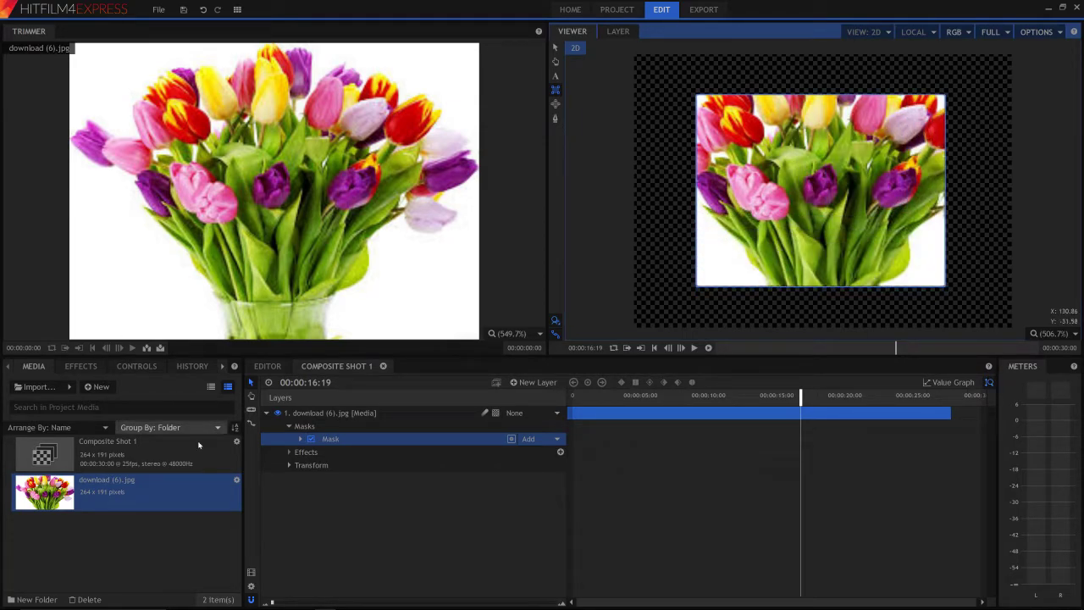
# Step: Tick Inverted on the rectangular mask in Controls, toggling it to compare
pyautogui.click(131, 367)
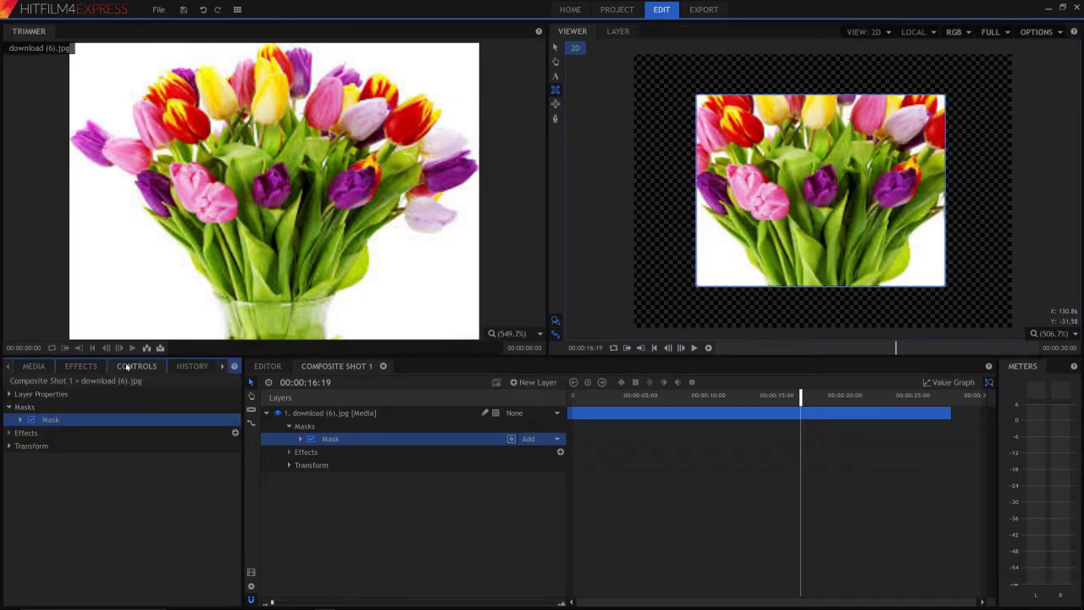
pyautogui.click(20, 419)
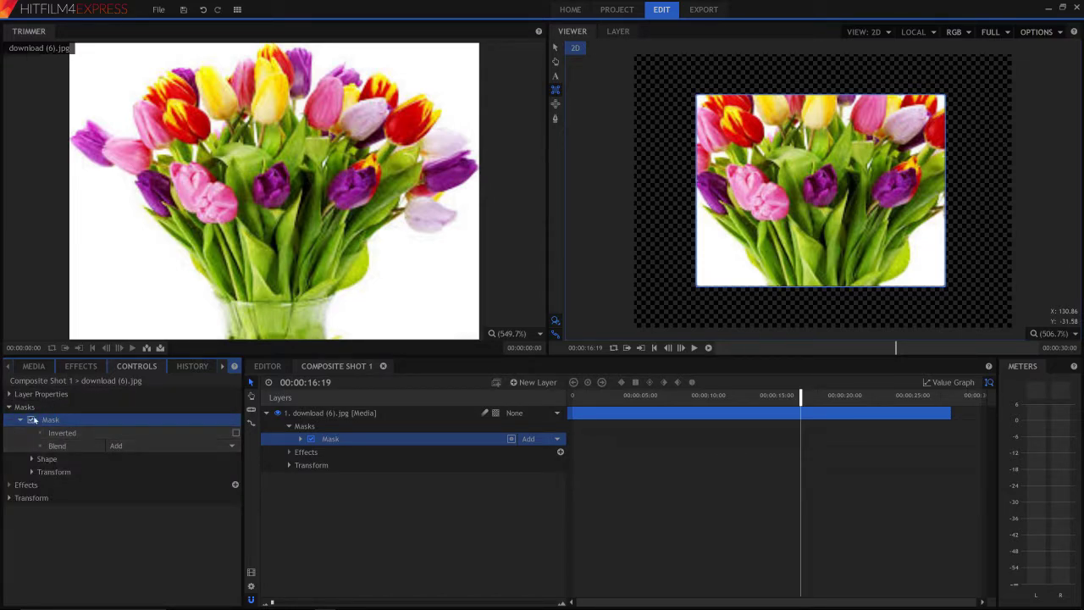
pyautogui.click(236, 434)
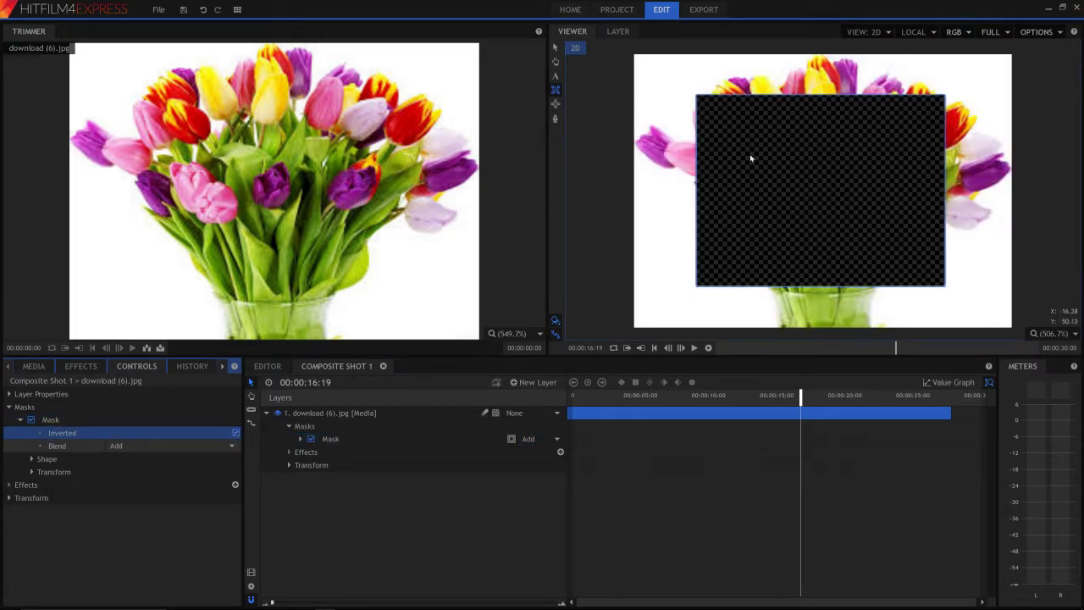
pyautogui.click(720, 58)
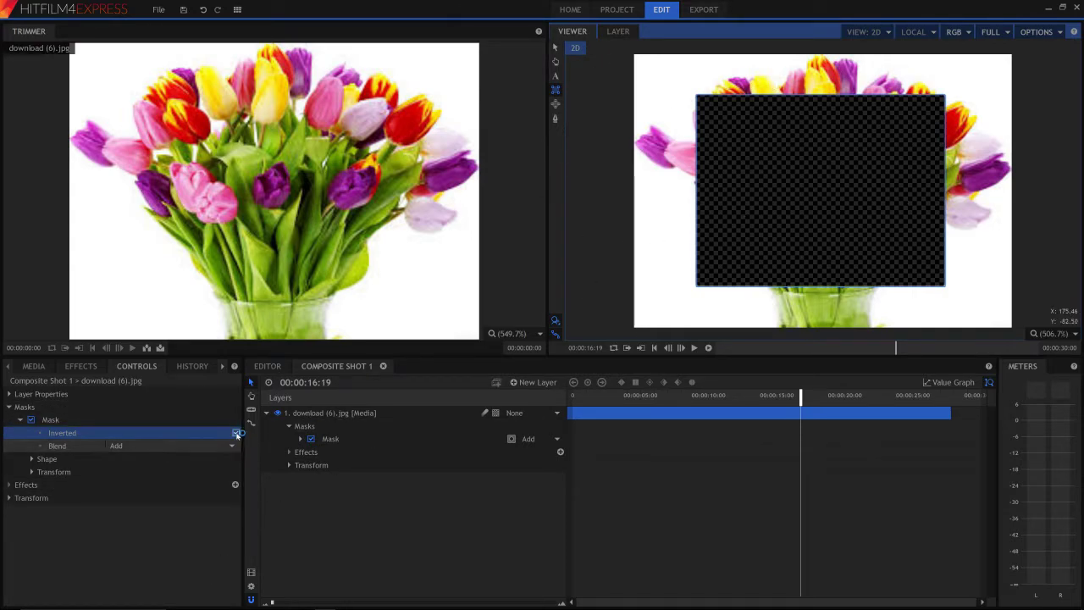
pyautogui.click(235, 433)
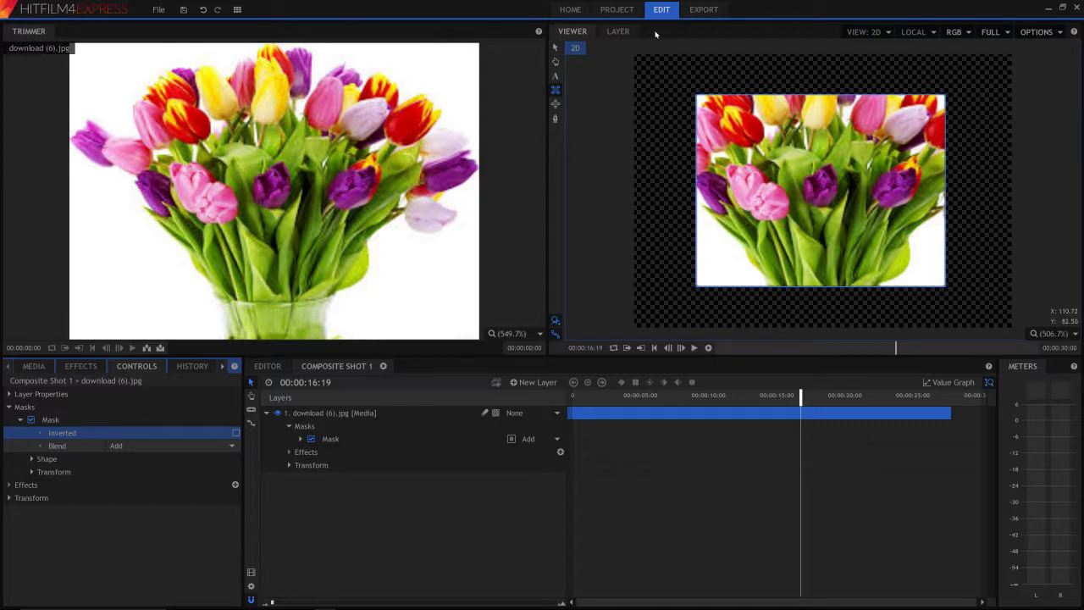
pyautogui.click(236, 433)
pyautogui.click(236, 433)
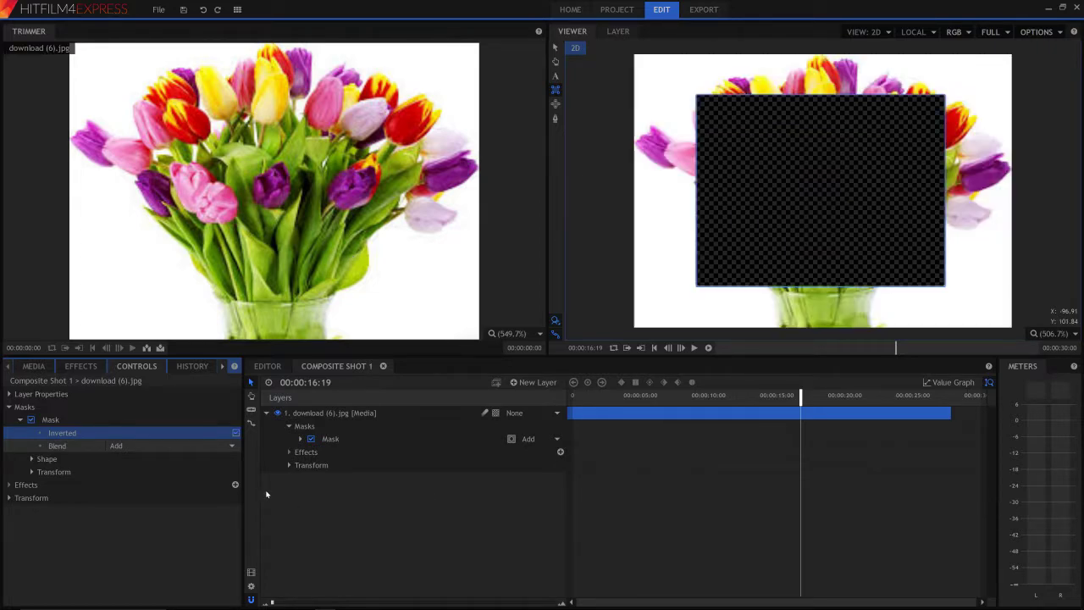
# Step: Delete the rectangle and draw an elliptical mask over the bouquet's centre
pyautogui.press('Delete')
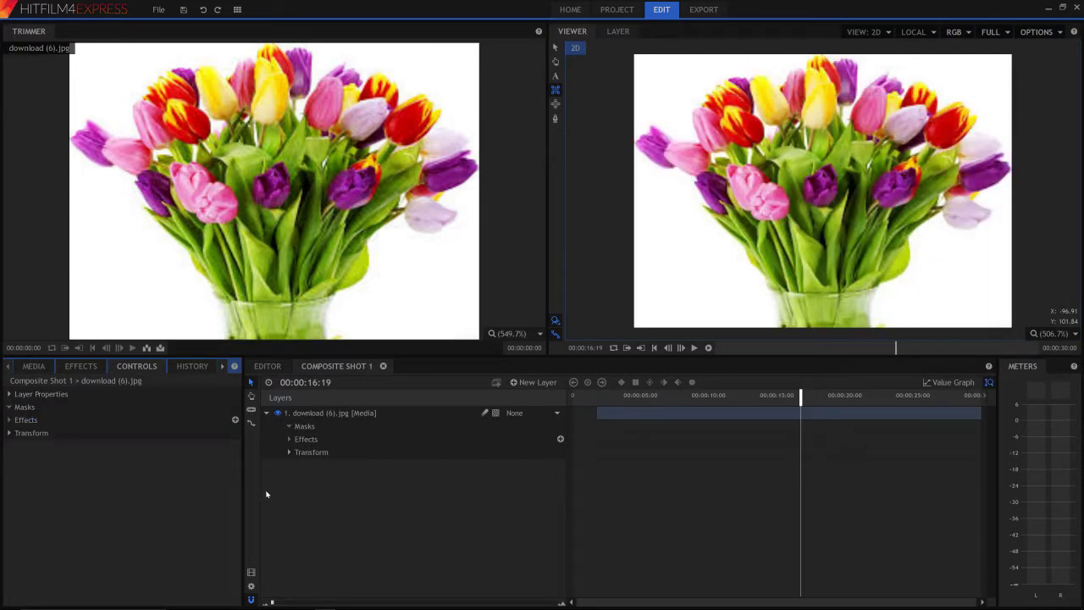
pyautogui.click(555, 104)
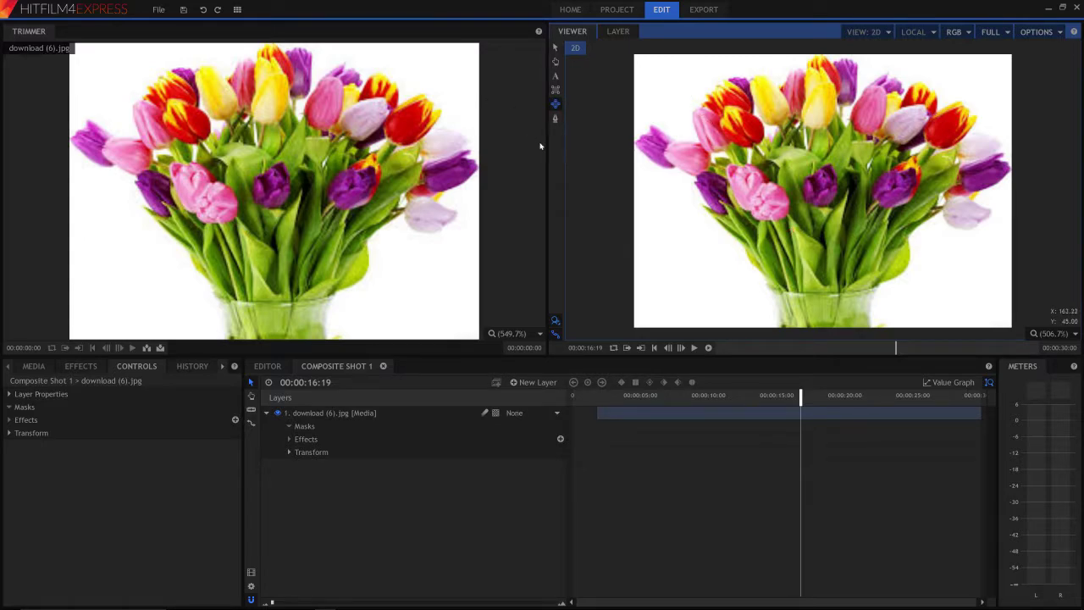
pyautogui.click(650, 412)
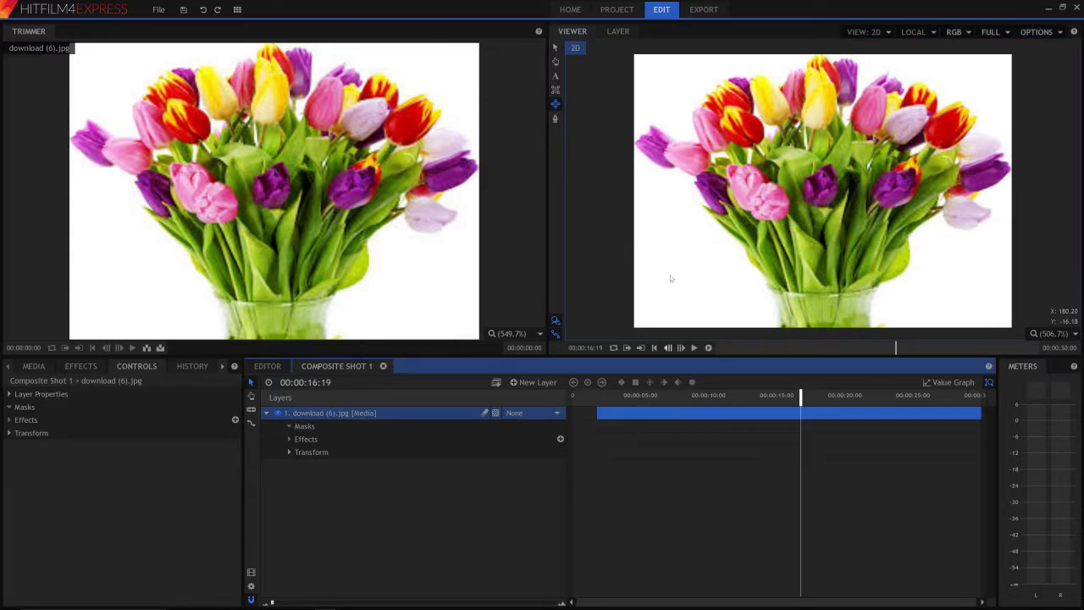
pyautogui.moveTo(711, 103); pyautogui.dragTo(908, 273)
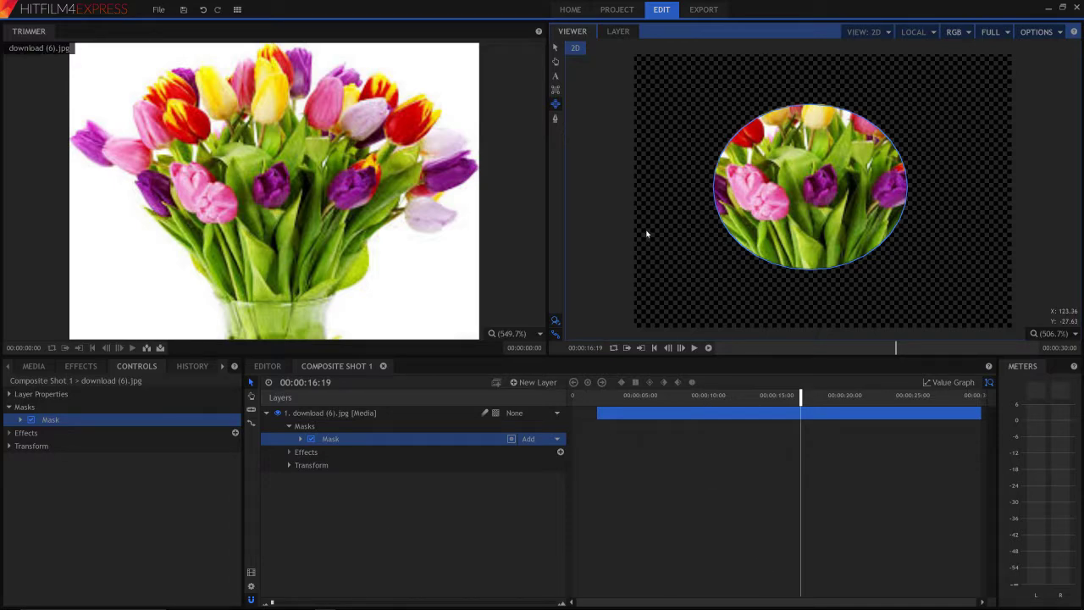
# Step: Invert the ellipse mask, then turn inversion back off
pyautogui.click(19, 420)
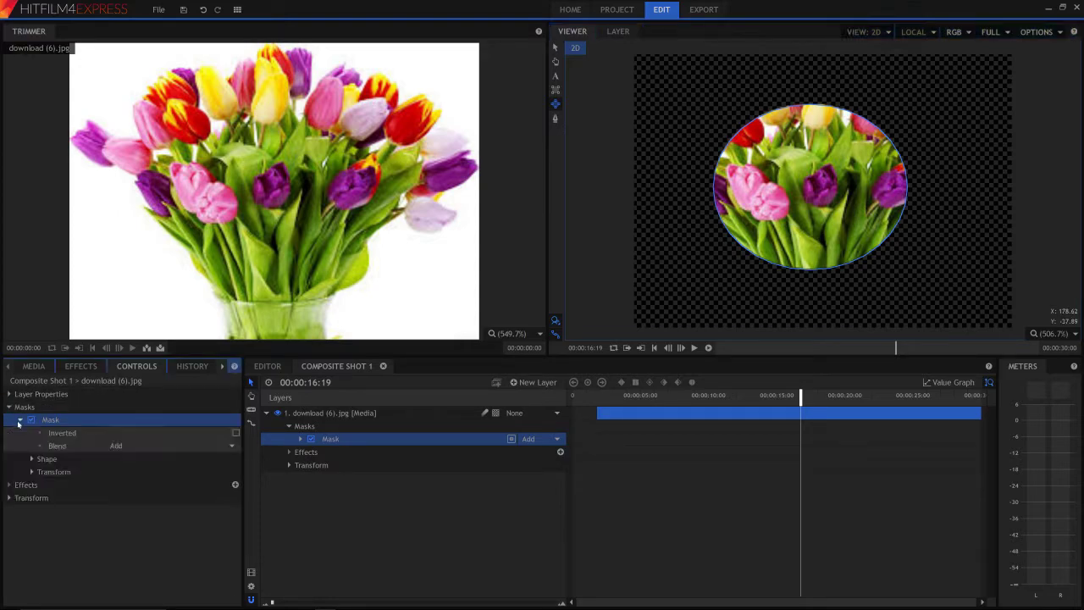
pyautogui.click(235, 433)
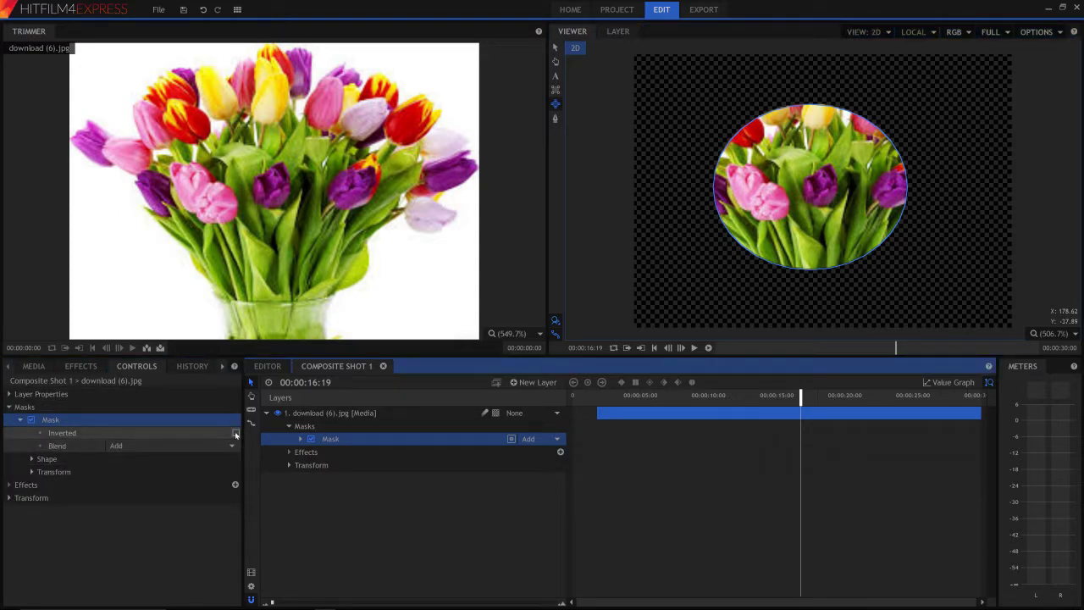
pyautogui.click(235, 433)
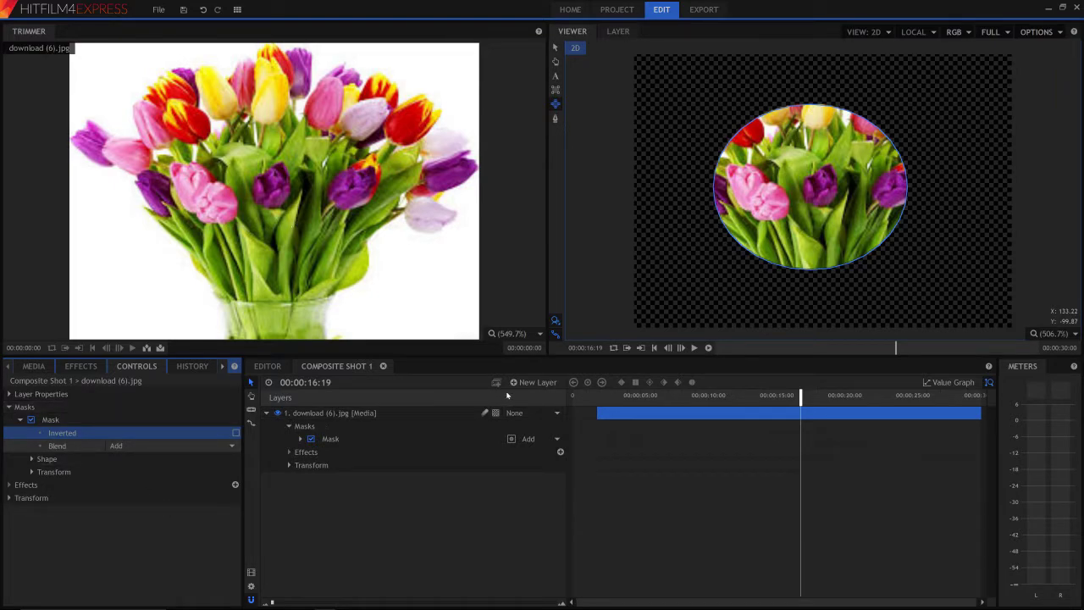
# Step: Undo the ellipse mask and select the layer with the Freehand Mask tool
pyautogui.hotkey('ctrl', 'z')
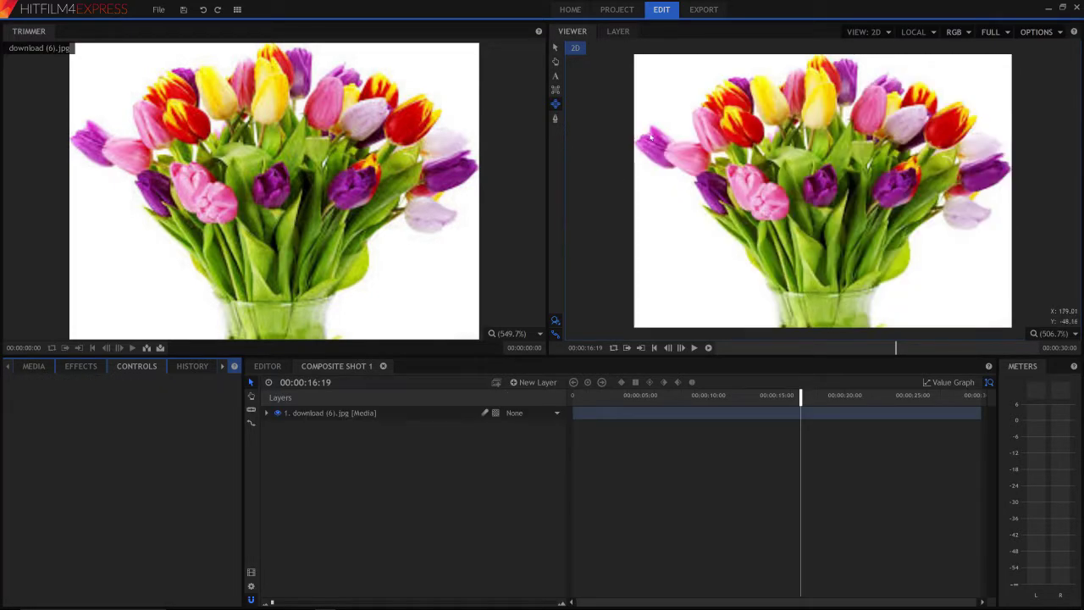
pyautogui.click(557, 119)
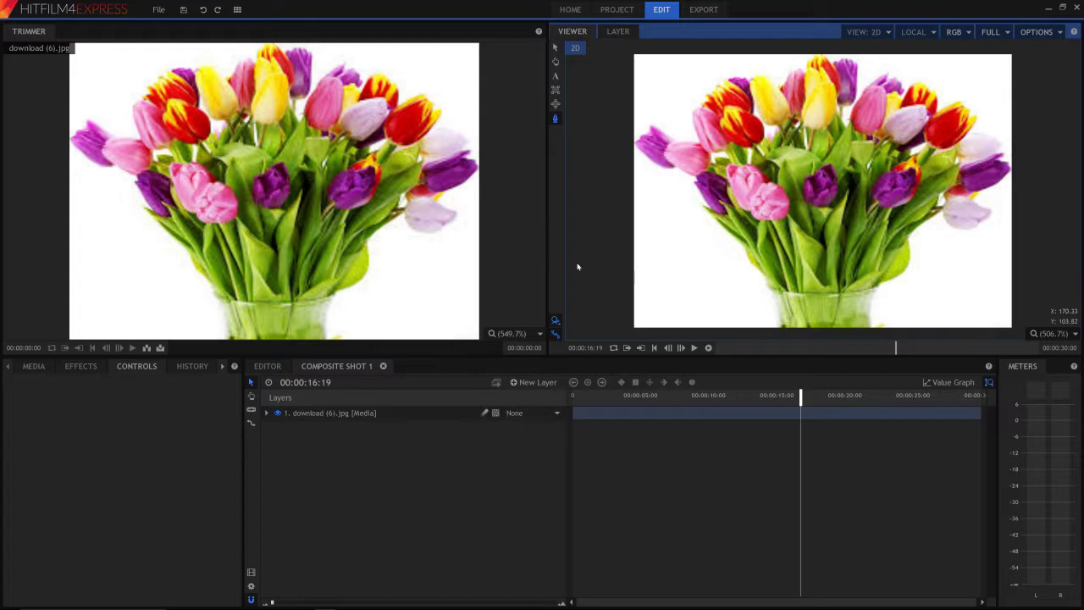
pyautogui.click(590, 414)
# Step: Click a closed point outline around the flowers, then undo it
pyautogui.click(615, 220)
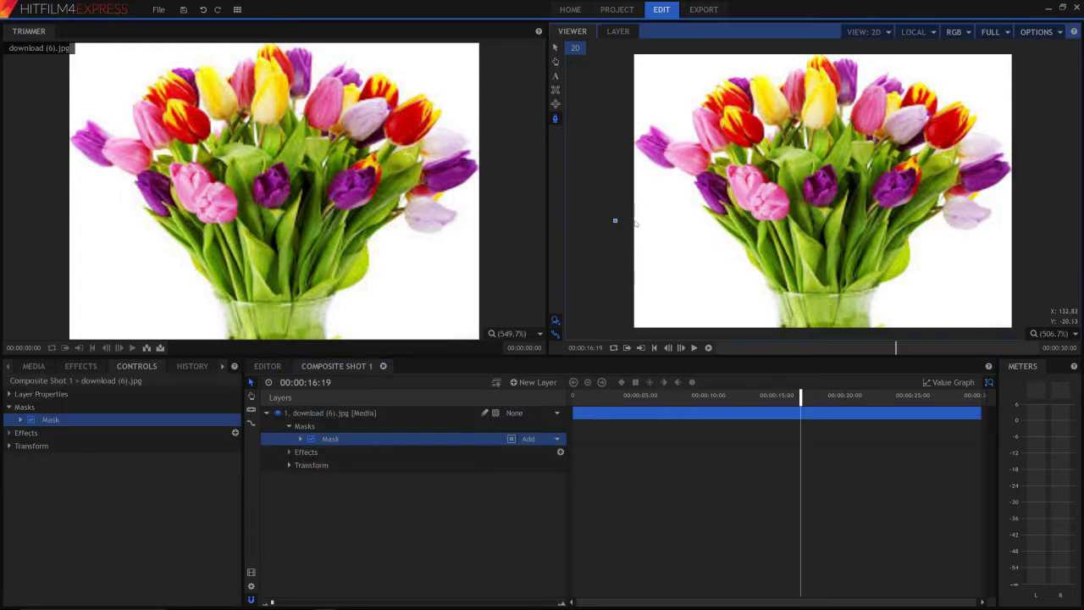
pyautogui.click(640, 222)
pyautogui.click(669, 199)
pyautogui.click(716, 201)
pyautogui.click(726, 235)
pyautogui.click(720, 277)
pyautogui.click(703, 284)
pyautogui.click(690, 280)
pyautogui.click(657, 269)
pyautogui.click(608, 255)
pyautogui.click(616, 222)
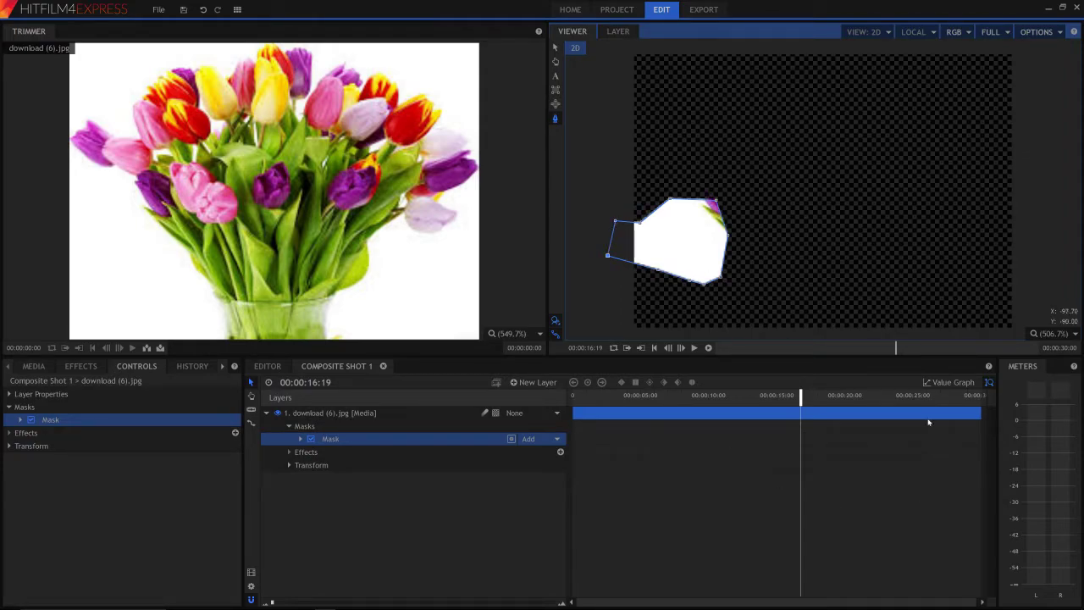
pyautogui.hotkey('ctrl', 'z')
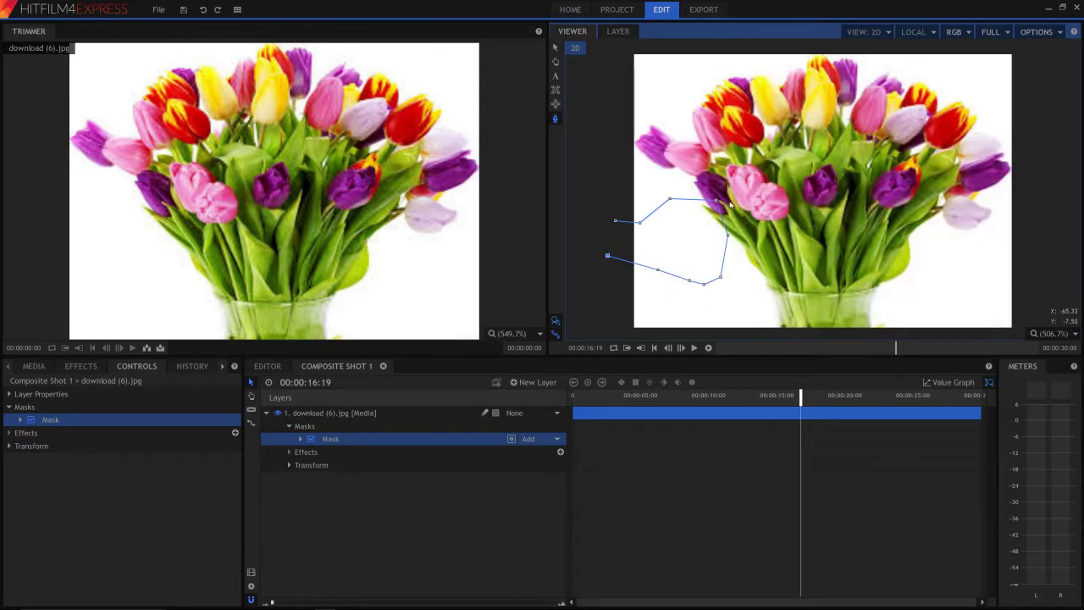
pyautogui.hotkey('ctrl', 'z')
pyautogui.hotkey('ctrl', 'z')
pyautogui.hotkey('ctrl', 'z')
pyautogui.hotkey('ctrl', 'z')
pyautogui.hotkey('ctrl', 'z')
pyautogui.hotkey('ctrl', 'z')
pyautogui.hotkey('ctrl', 'z')
pyautogui.hotkey('ctrl', 'z')
pyautogui.hotkey('ctrl', 'z')
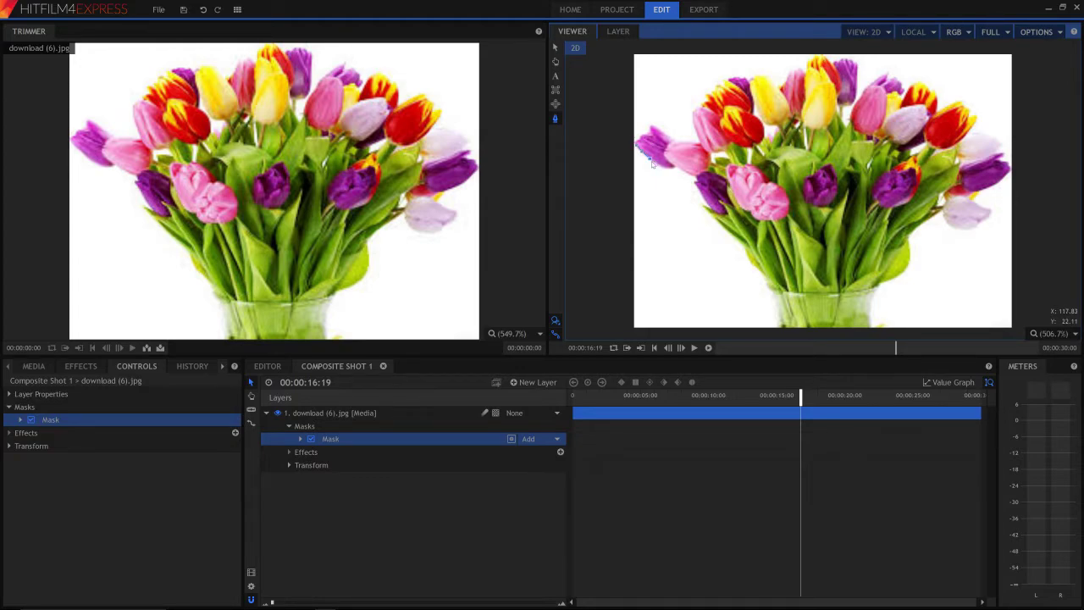
# Step: Trace a freehand mask around the far-left pink tulip and deselect the mask
pyautogui.moveTo(656, 169)
pyautogui.mouseDown()
pyautogui.moveTo(676, 171)
pyautogui.moveTo(648, 132)
pyautogui.moveTo(646, 164)
pyautogui.mouseUp()
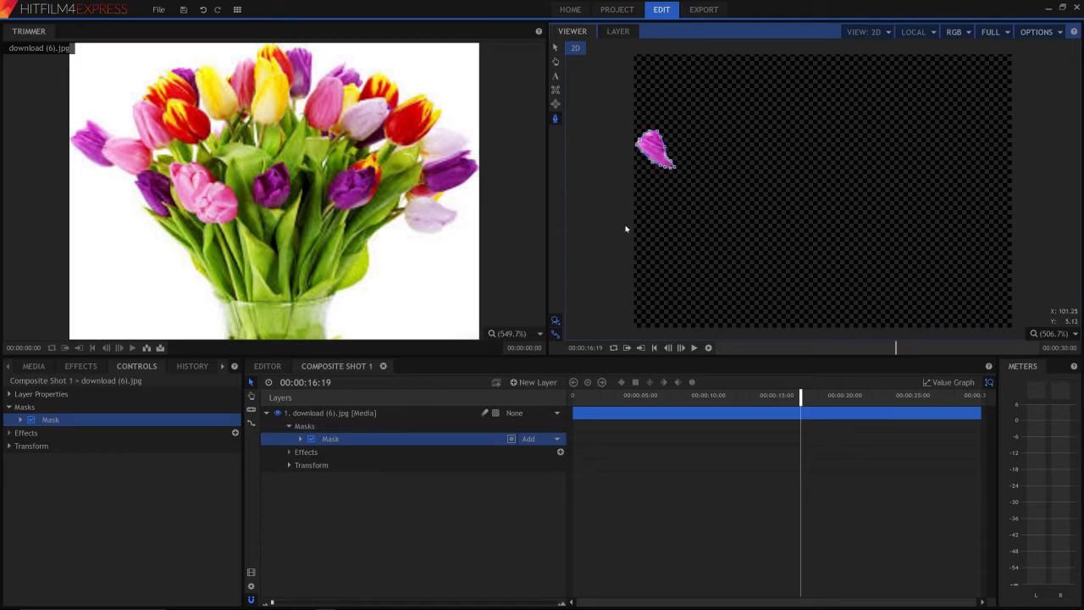
pyautogui.click(604, 233)
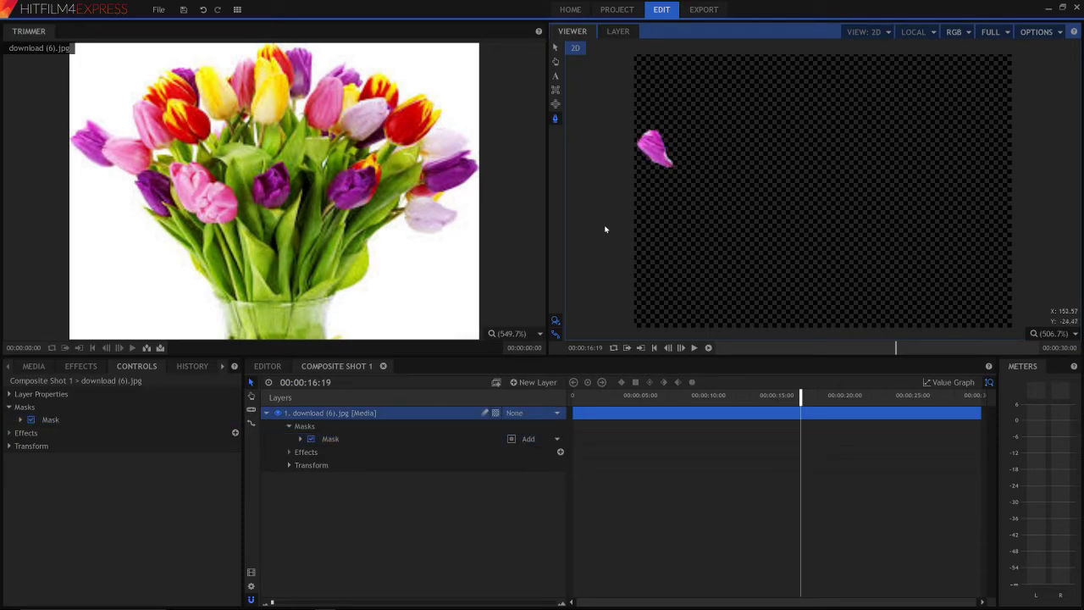